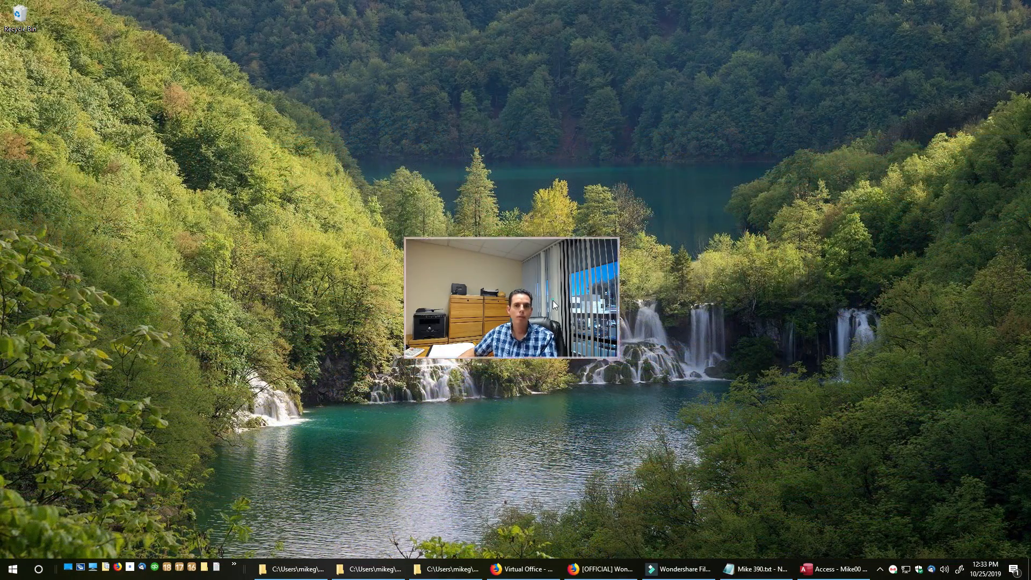
- Reposition the webcam overlay on the desktop and switch to the Filmora website browser tab
left_click_drag(552, 300, 976, 314)
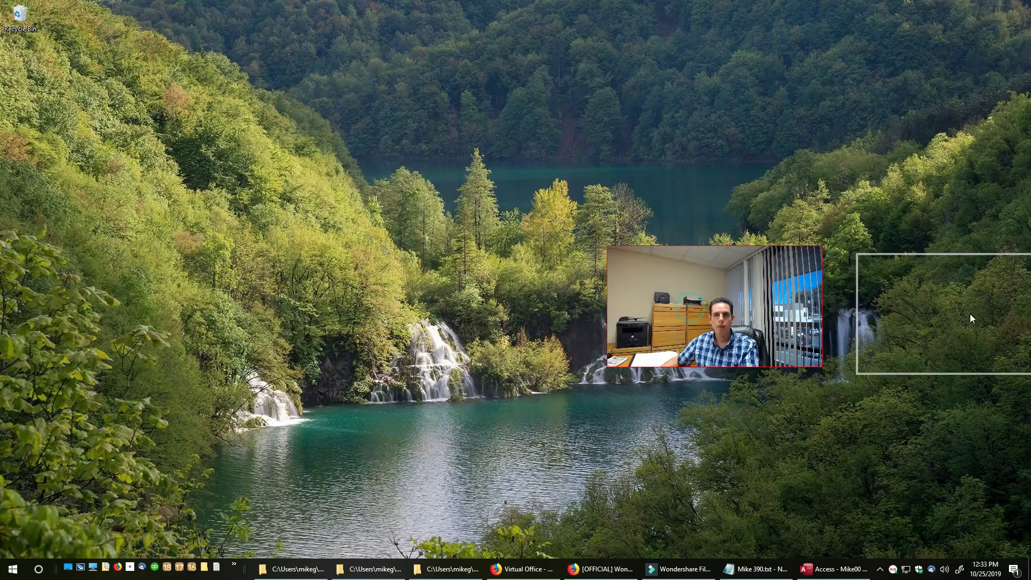
left_click_drag(709, 295, 728, 263)
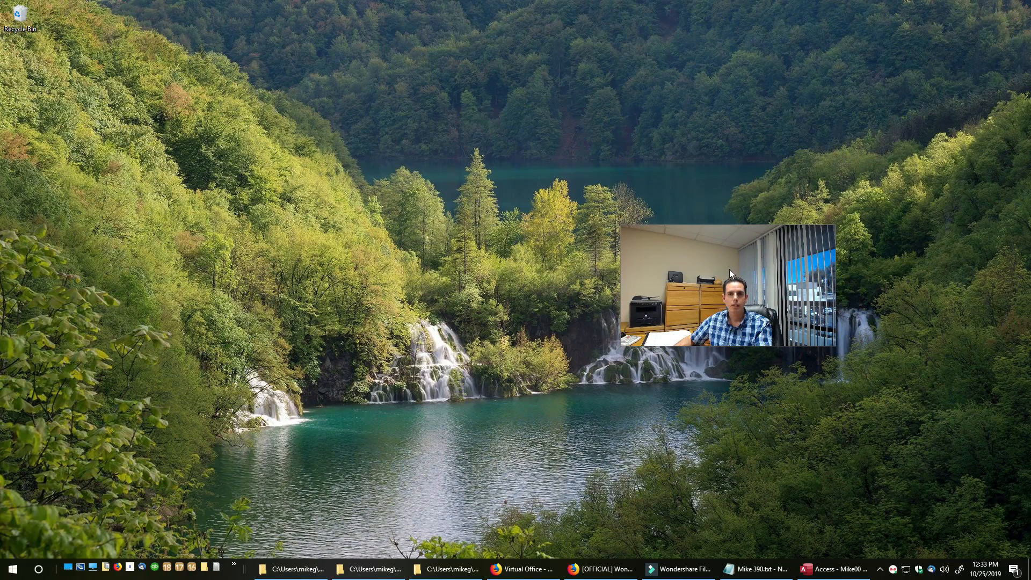
left_click_drag(729, 269, 968, 328)
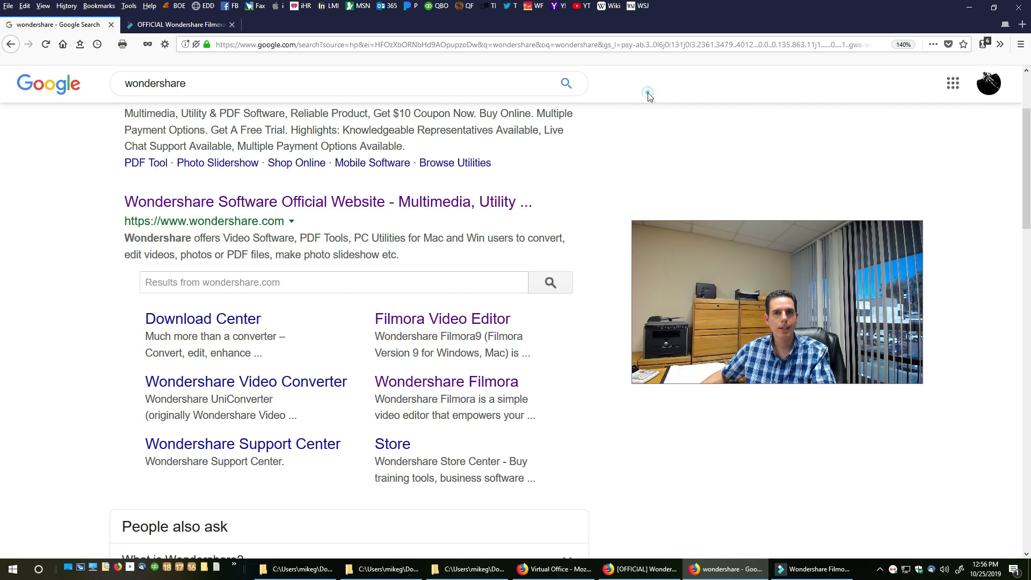
key("ctrl+Tab")
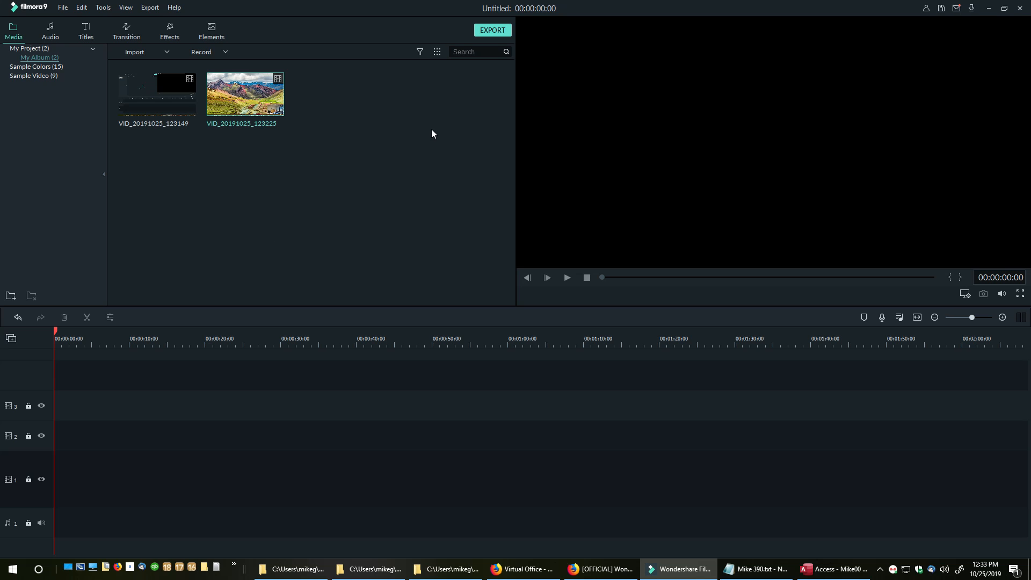
left_click_drag(829, 223, 933, 434)
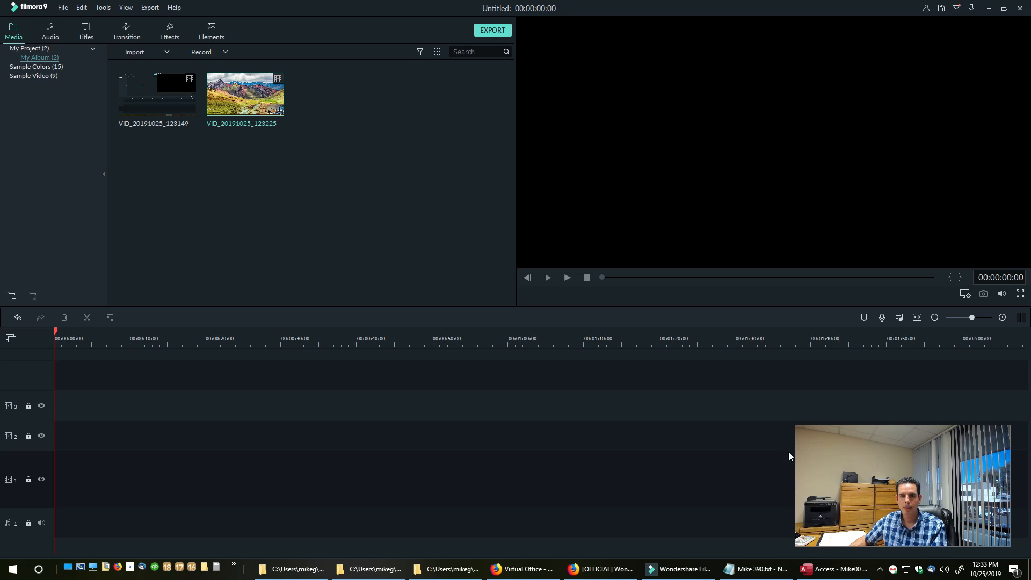
mouse_move(522, 569)
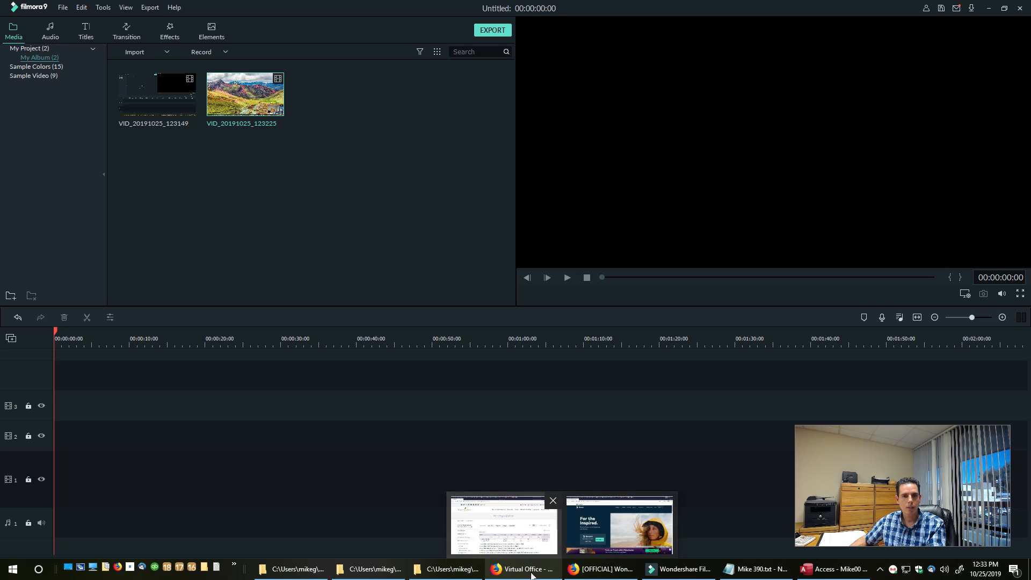
left_click(502, 527)
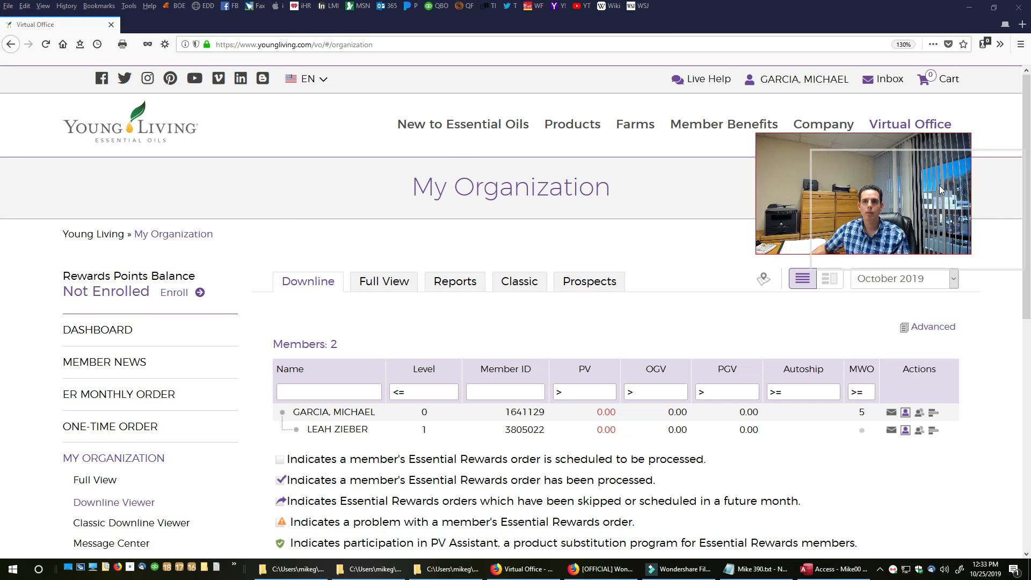
left_click_drag(885, 171, 935, 176)
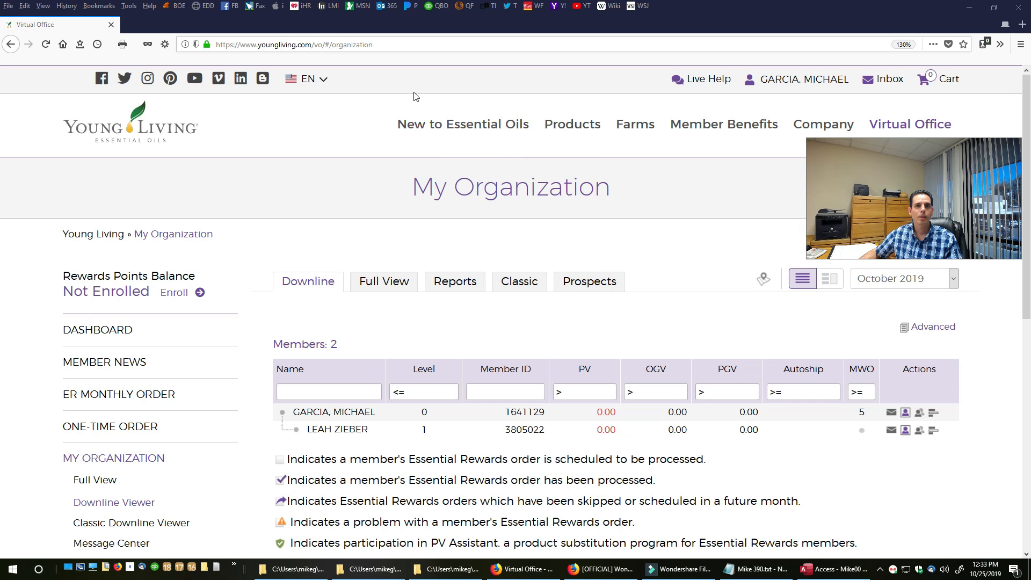
scroll(327, 291, "down", 1)
scroll(326, 291, "down", 2)
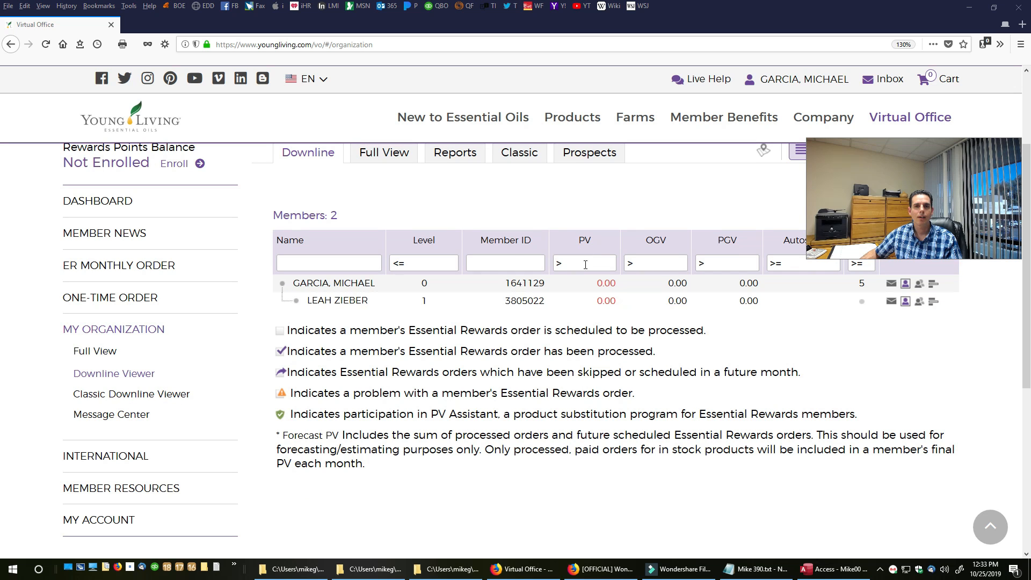
left_click(683, 570)
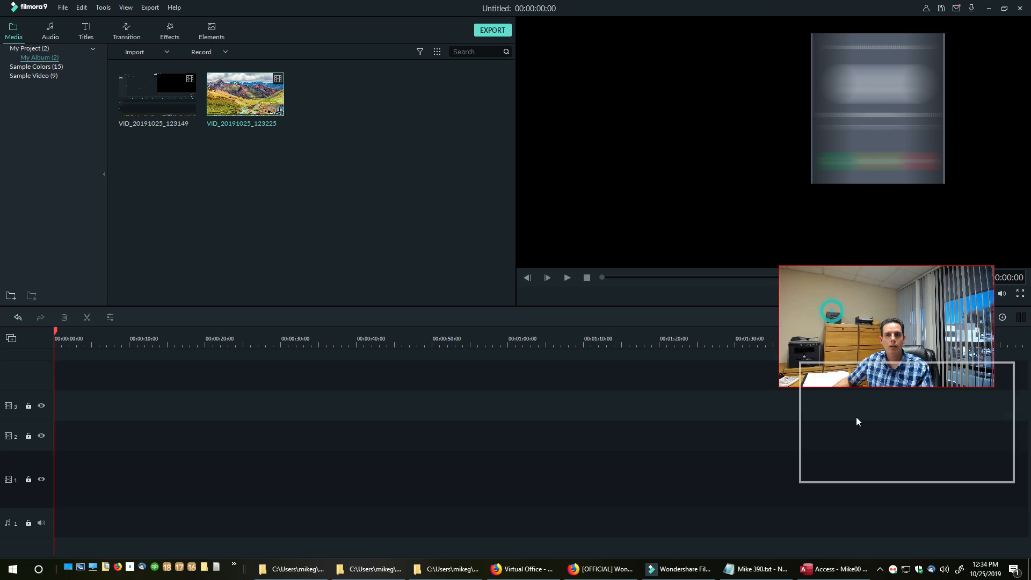
mouse_move(245, 95)
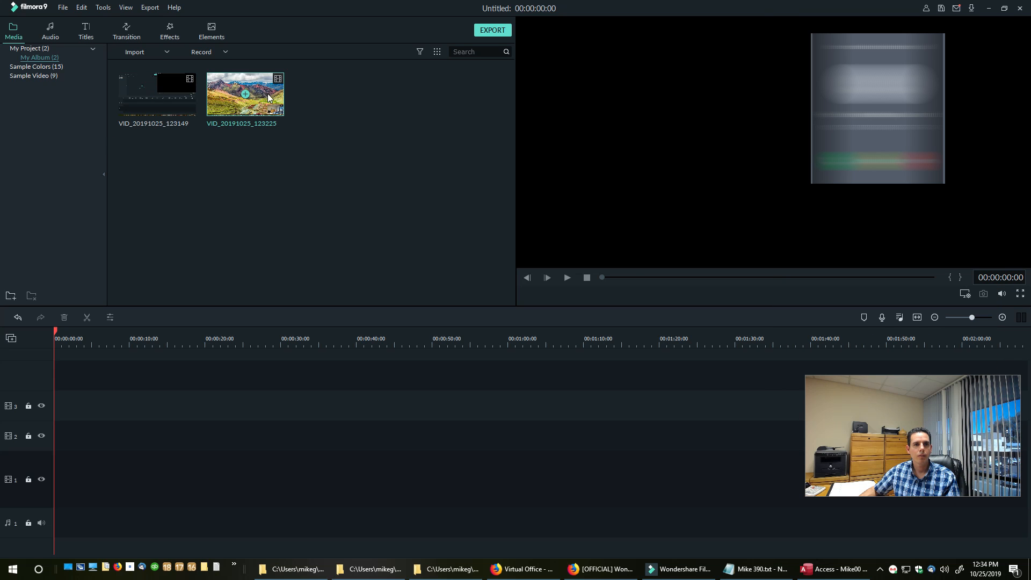
- Place the VID_20191025_123225 clip onto the timeline video track
left_click_drag(245, 95, 89, 372)
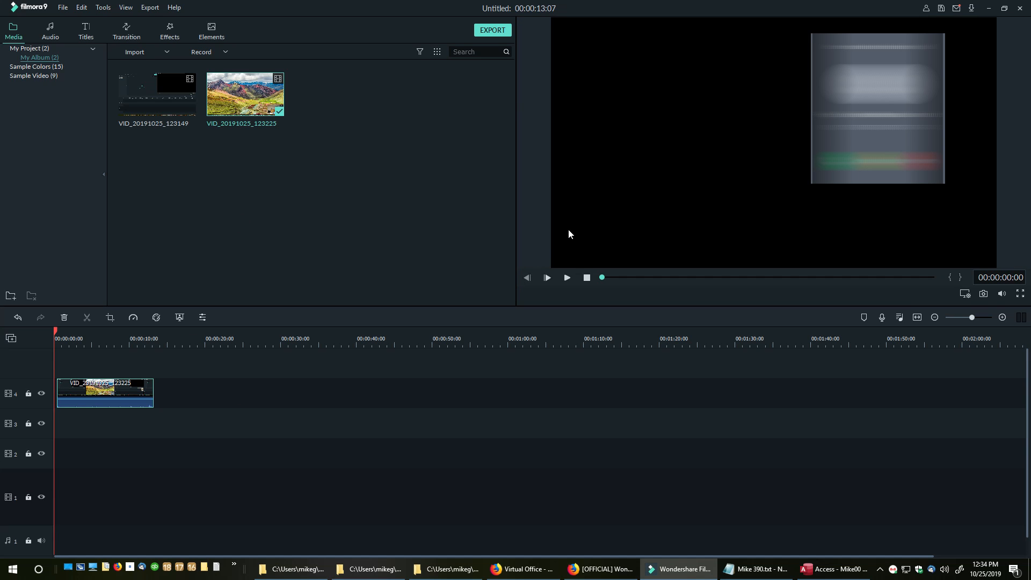